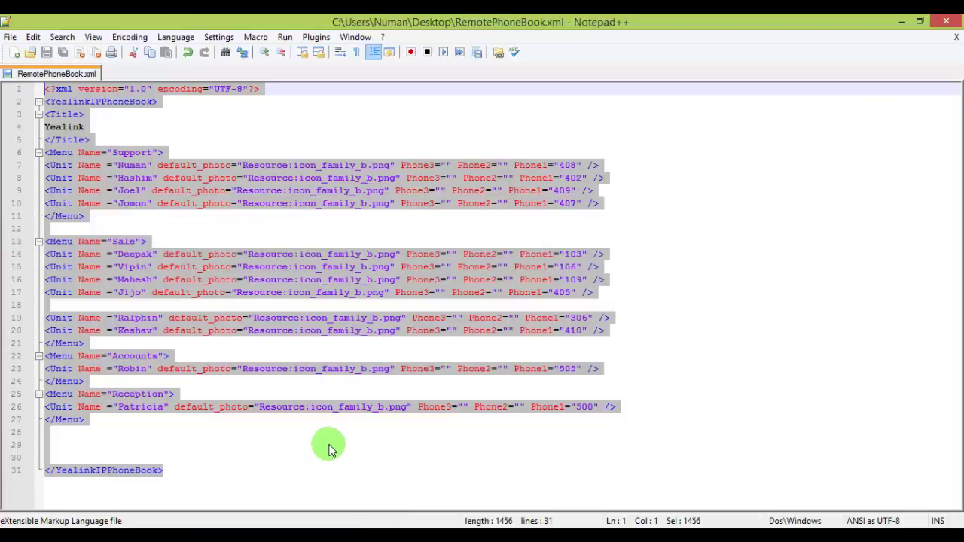
{"action": "left_click", "coordinate": [204, 112]}
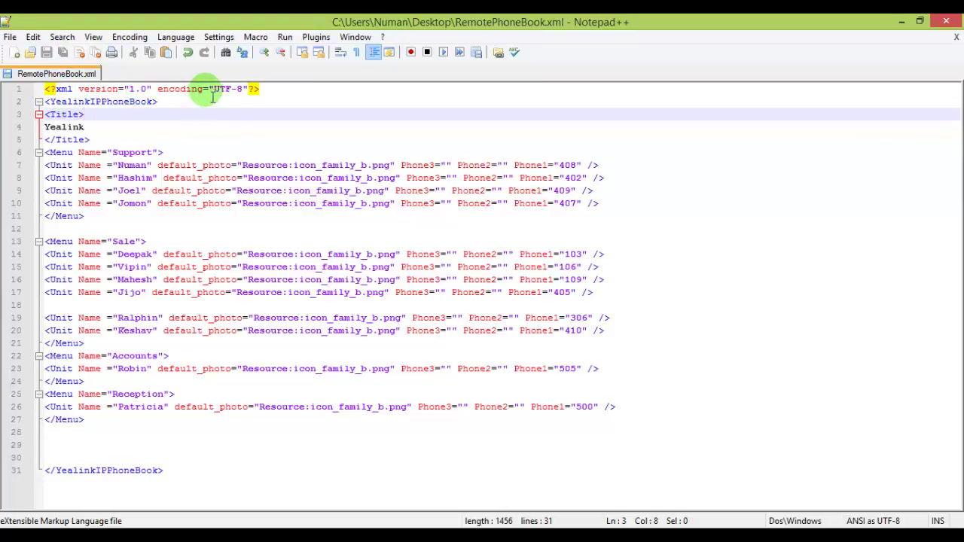
{"action": "left_click", "coordinate": [38, 102]}
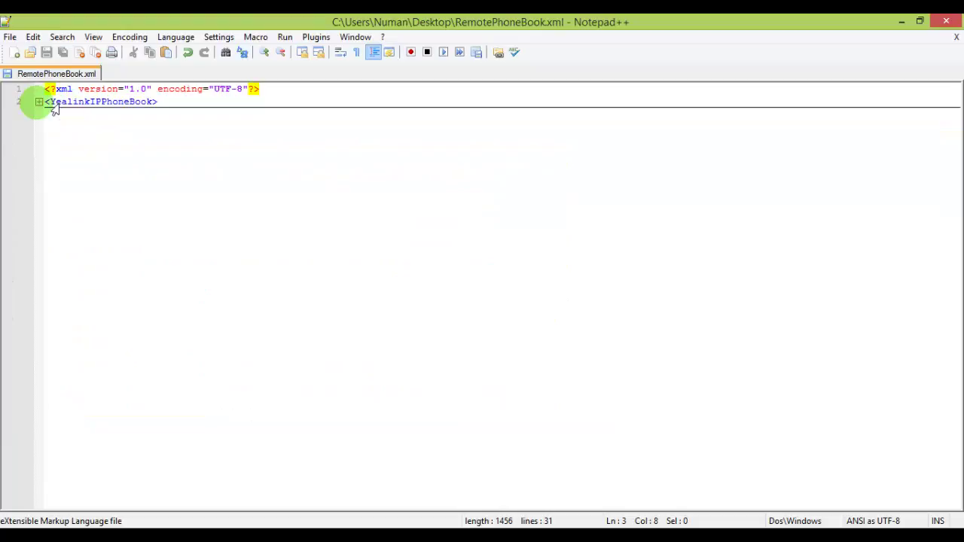
{"action": "left_click", "coordinate": [38, 102]}
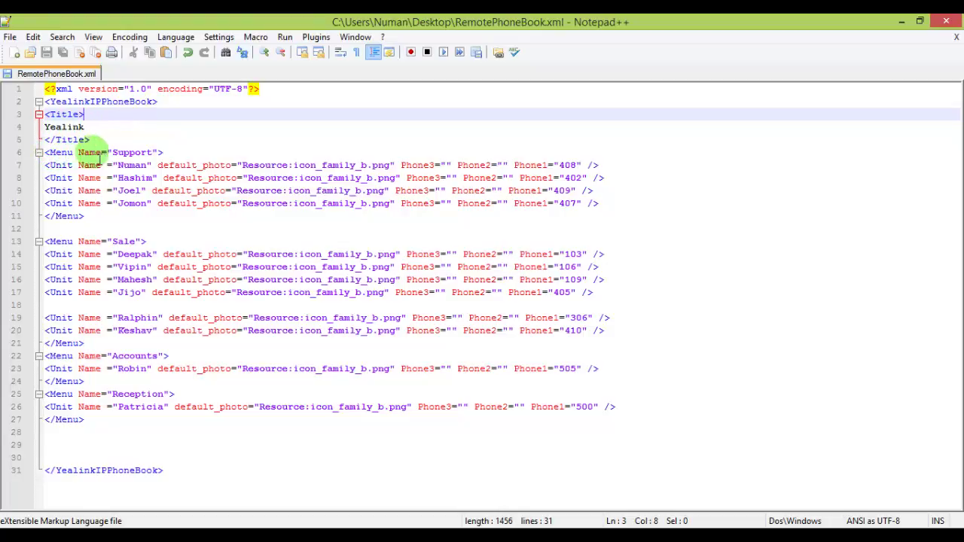
{"action": "left_click", "coordinate": [154, 153]}
{"action": "left_click_drag", "start_coordinate": [154, 153], "coordinate": [112, 153]}
{"action": "left_click", "coordinate": [124, 166]}
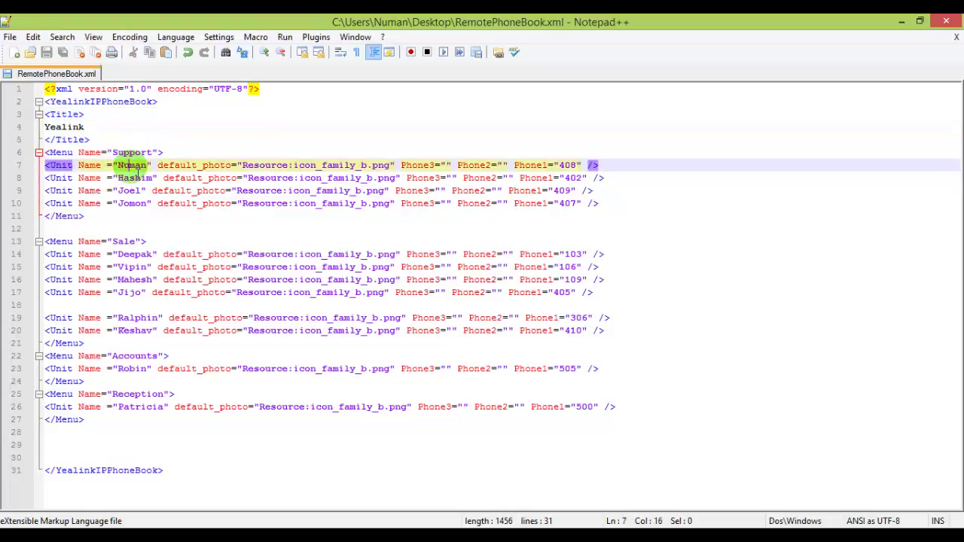
{"action": "left_click", "coordinate": [129, 179]}
{"action": "left_click", "coordinate": [130, 192]}
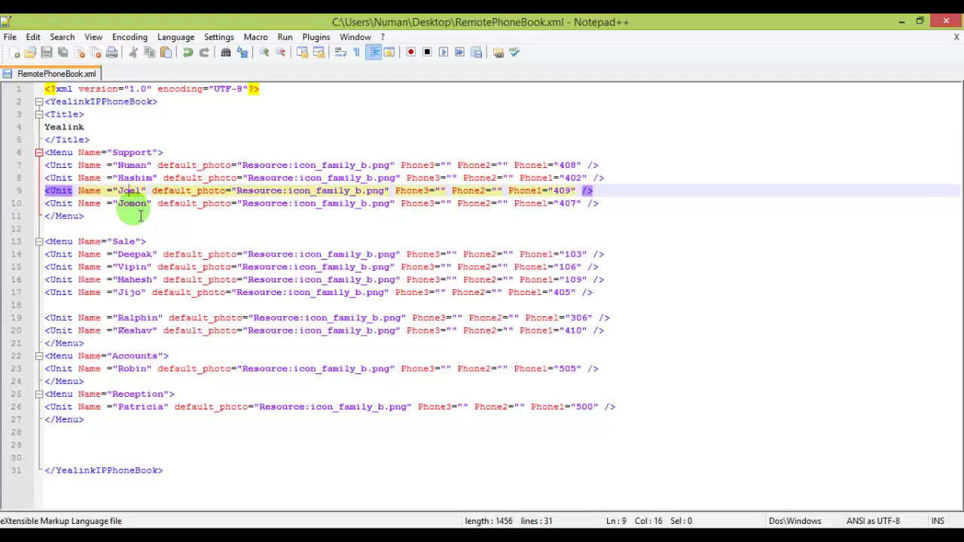
{"action": "left_click", "coordinate": [134, 204]}
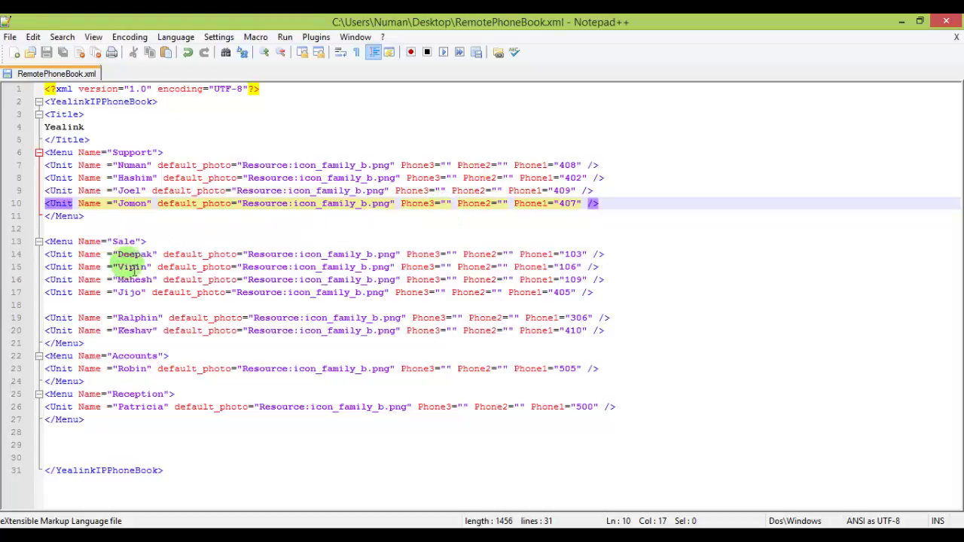
{"action": "double_click", "coordinate": [125, 241]}
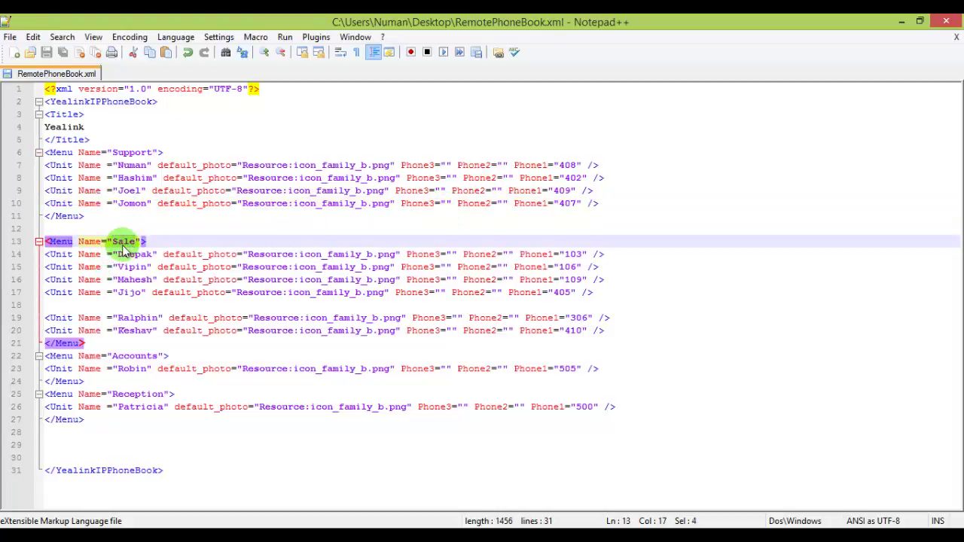
{"action": "left_click", "coordinate": [120, 267]}
{"action": "left_click", "coordinate": [127, 254]}
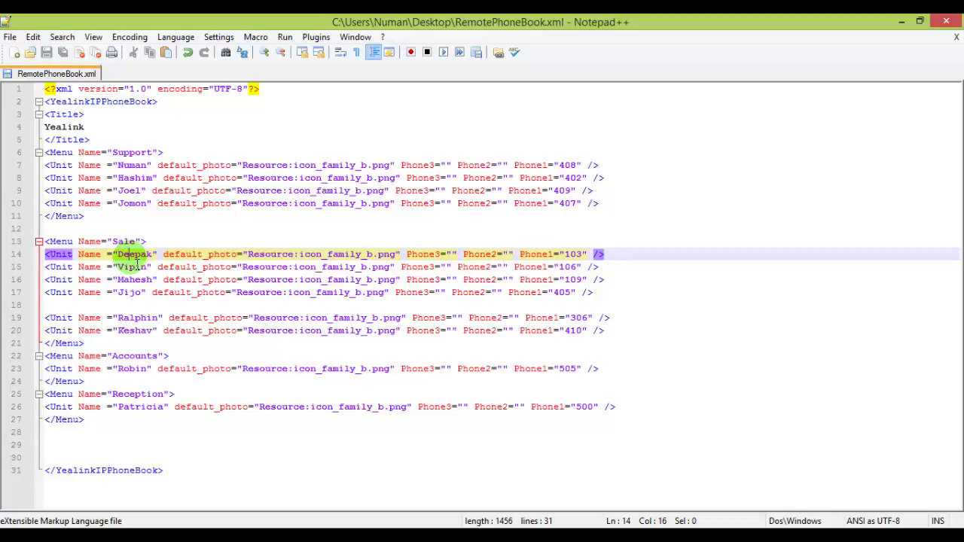
{"action": "left_click", "coordinate": [133, 267]}
{"action": "left_click", "coordinate": [134, 280]}
{"action": "left_click", "coordinate": [141, 292]}
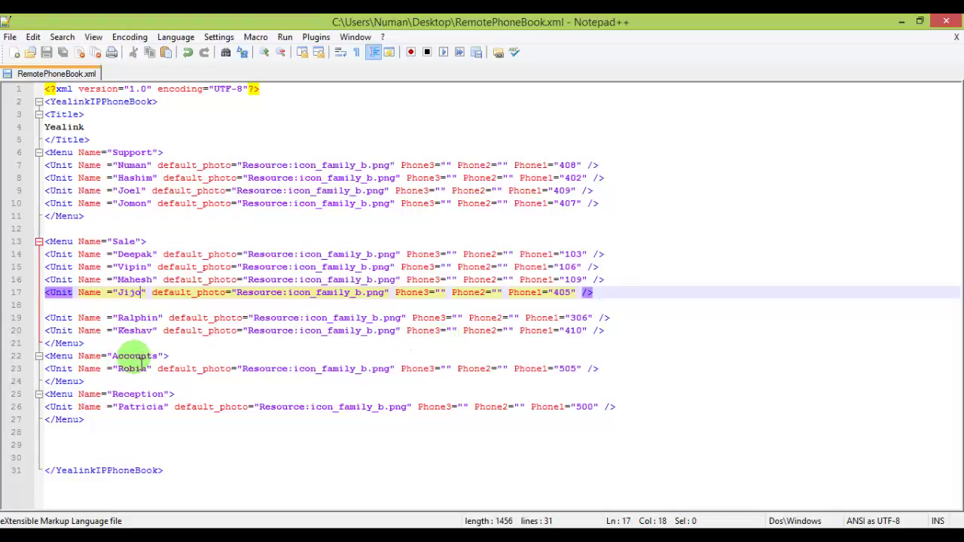
{"action": "left_click", "coordinate": [134, 356]}
{"action": "left_click", "coordinate": [140, 394]}
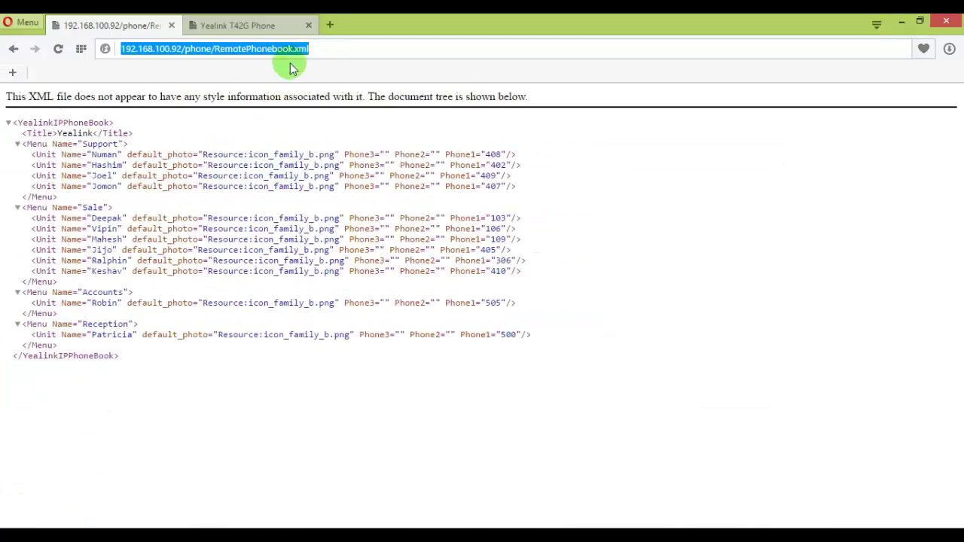
- In Opera, inspect the URL's server 192.168.100.92, phone folder and RemotePhonebook.xml file name
{"action": "left_click", "coordinate": [335, 53]}
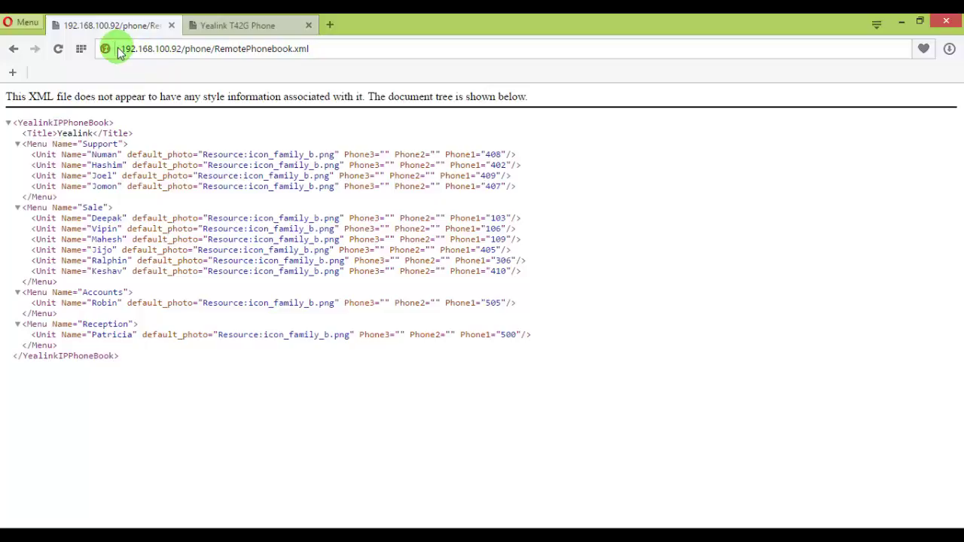
{"action": "left_click_drag", "start_coordinate": [122, 49], "coordinate": [191, 56]}
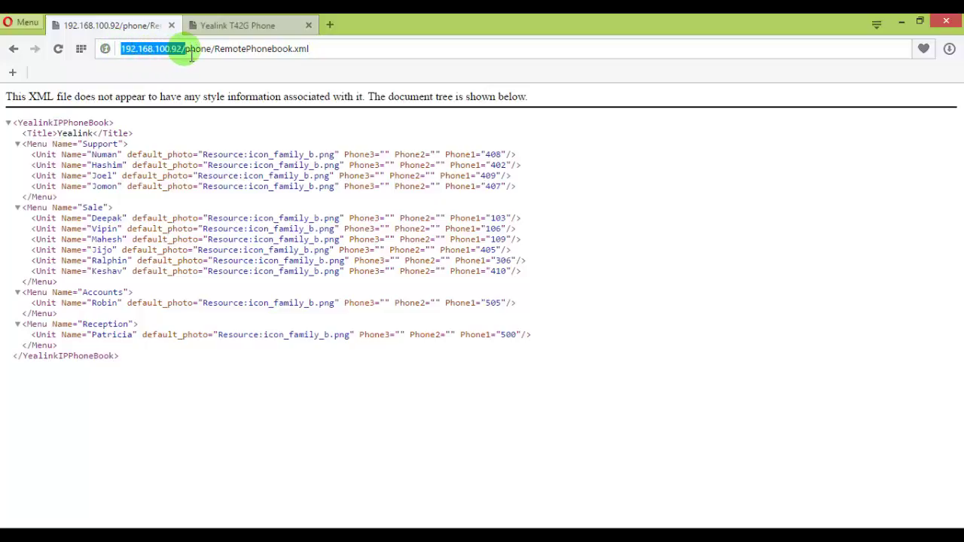
{"action": "double_click", "coordinate": [193, 54]}
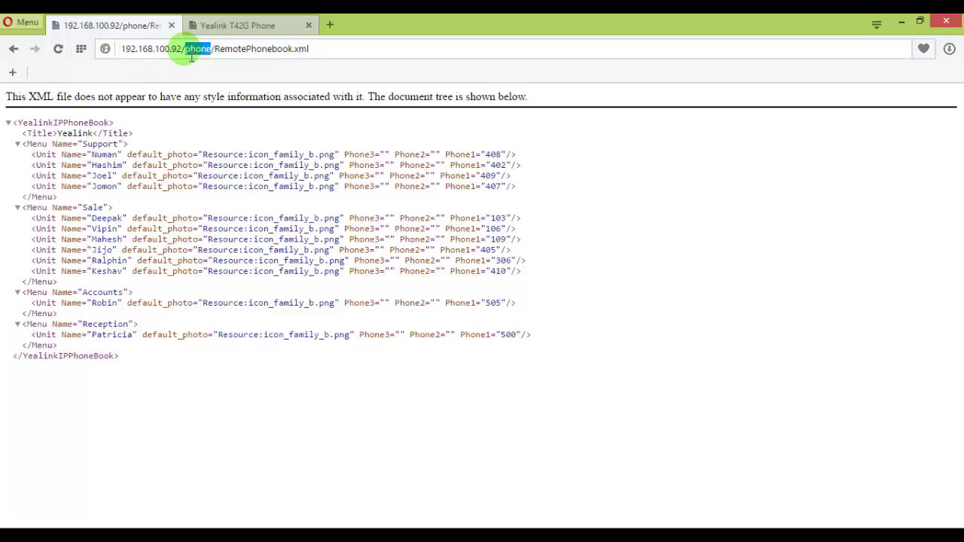
{"action": "left_click_drag", "start_coordinate": [309, 49], "coordinate": [215, 50]}
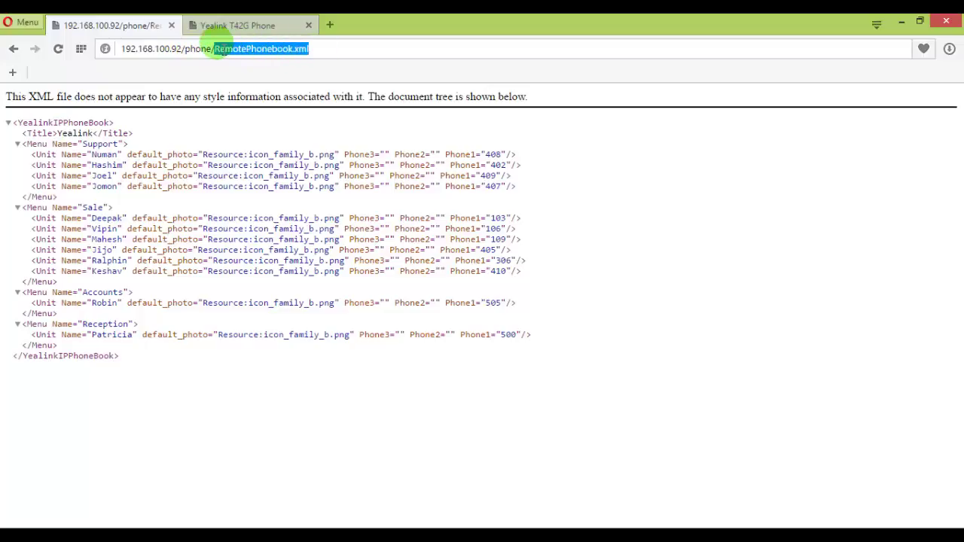
{"action": "left_click", "coordinate": [319, 51]}
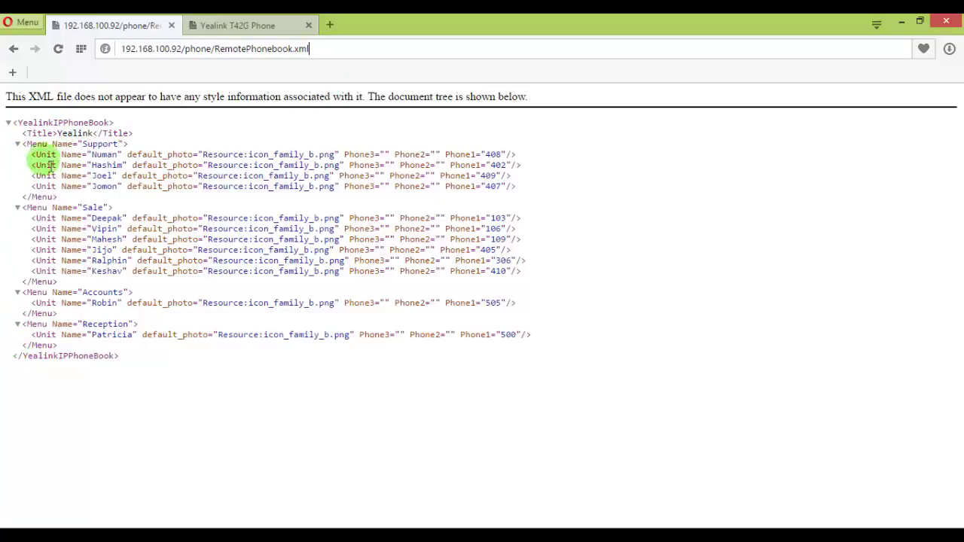
- Collapse and re-expand the XML tree and its Support, Sale, Accounts and Reception menus
{"action": "left_click", "coordinate": [9, 124]}
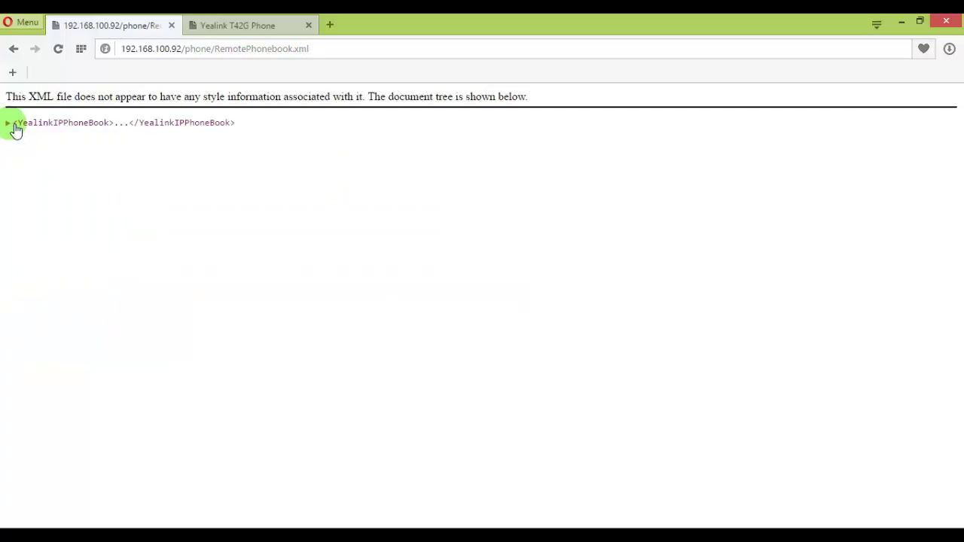
{"action": "left_click", "coordinate": [11, 124]}
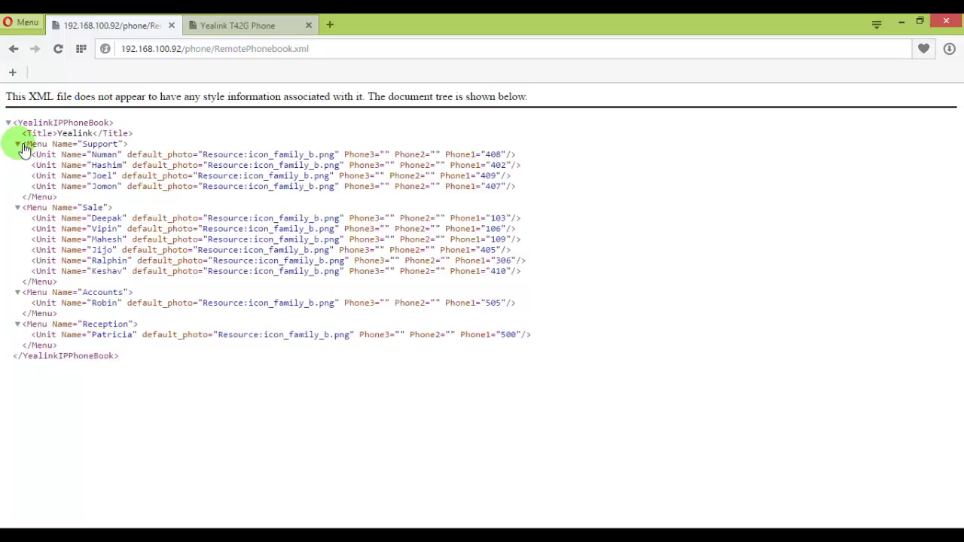
{"action": "left_click", "coordinate": [18, 144]}
{"action": "left_click", "coordinate": [18, 144]}
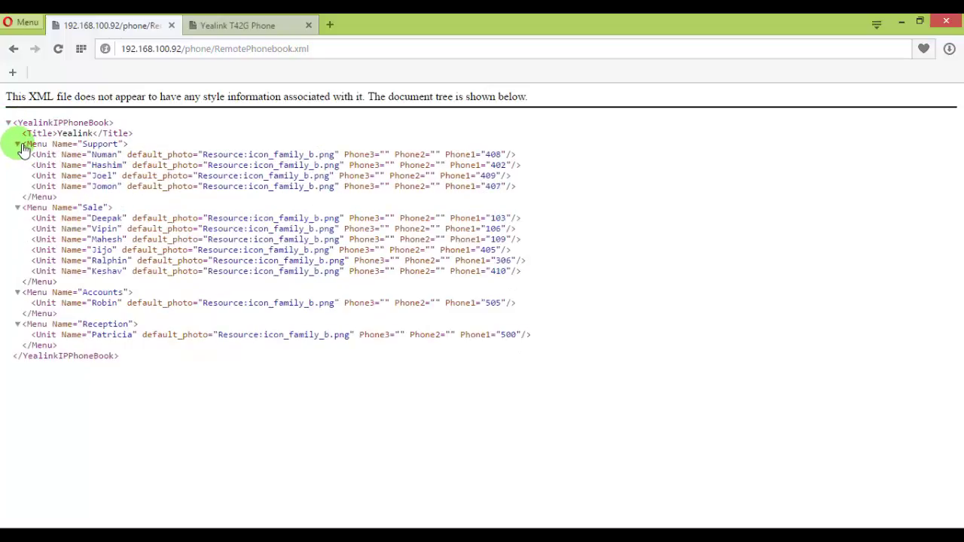
{"action": "left_click", "coordinate": [19, 211]}
{"action": "left_click", "coordinate": [19, 211]}
{"action": "left_click", "coordinate": [19, 293]}
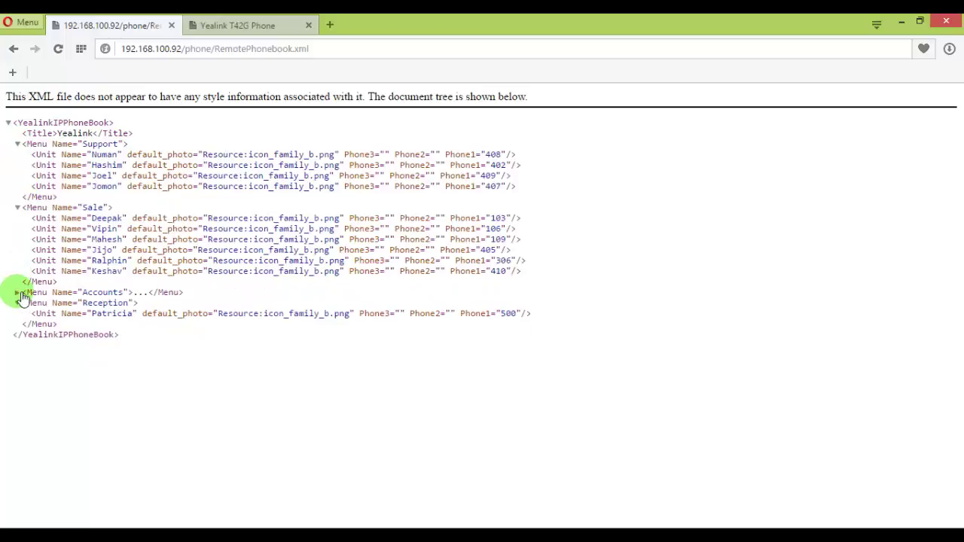
{"action": "left_click", "coordinate": [18, 293]}
{"action": "left_click", "coordinate": [19, 325]}
{"action": "left_click", "coordinate": [18, 325]}
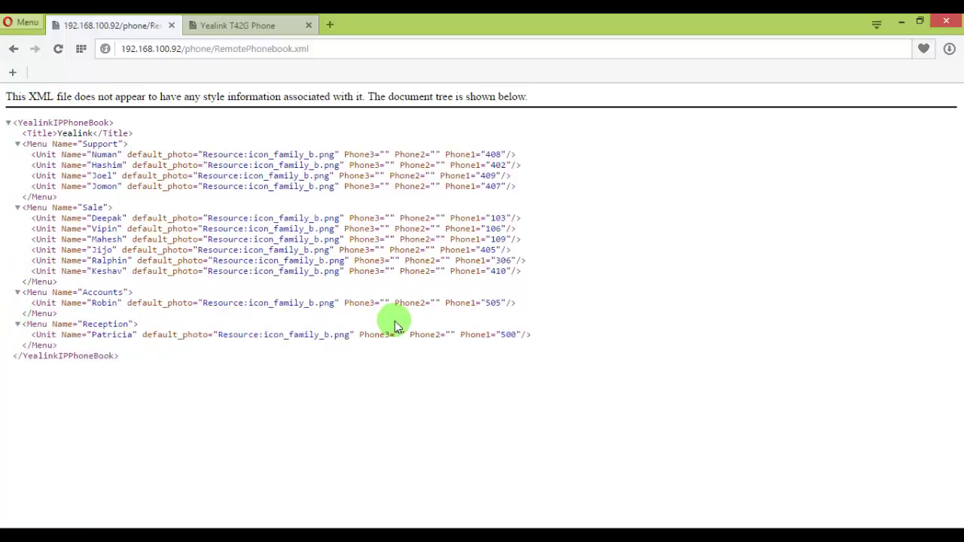
- Sign in to the Yealink T42G web interface at 192.168.100.21 as admin
{"action": "left_click", "coordinate": [247, 24]}
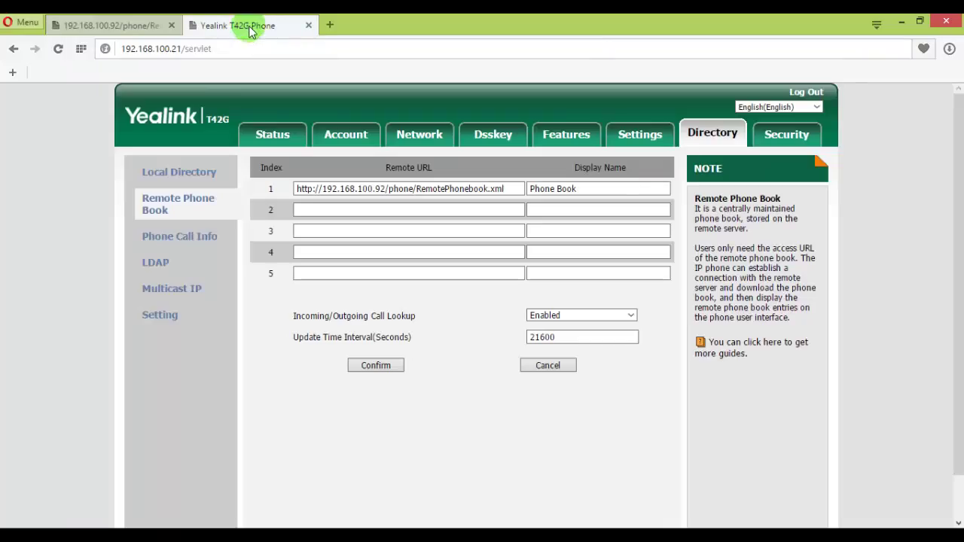
{"action": "left_click", "coordinate": [163, 49]}
{"action": "left_click", "coordinate": [185, 50]}
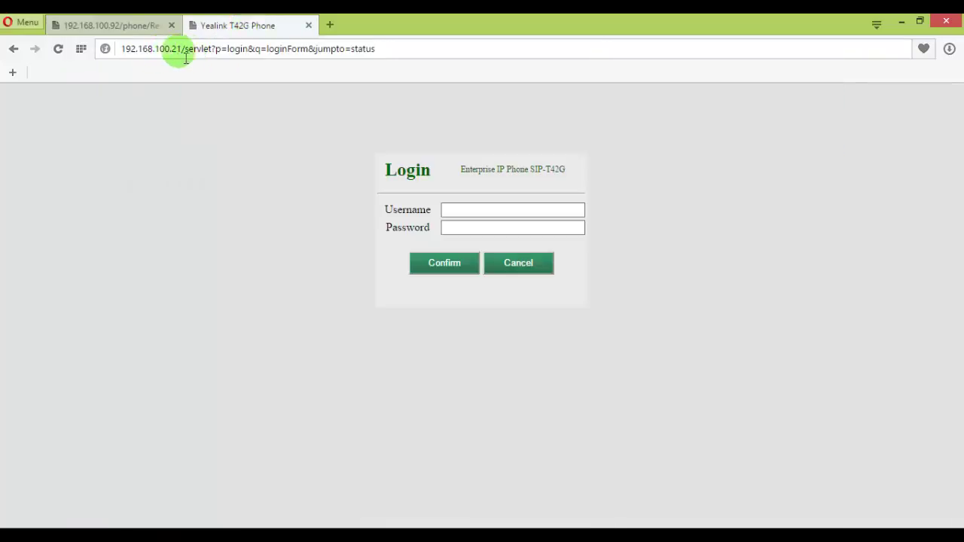
{"action": "left_click", "coordinate": [495, 211]}
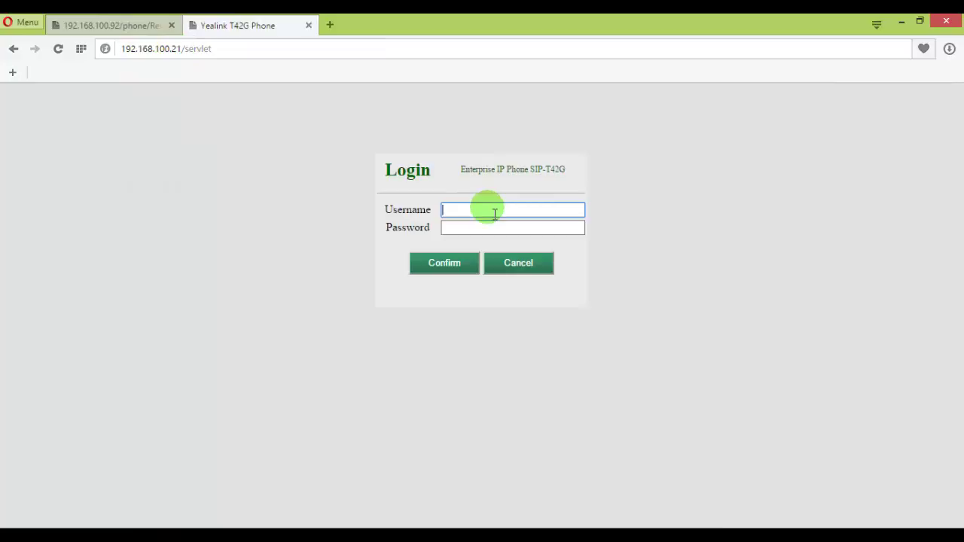
{"action": "type", "text": "admin"}
{"action": "key", "text": "Tab"}
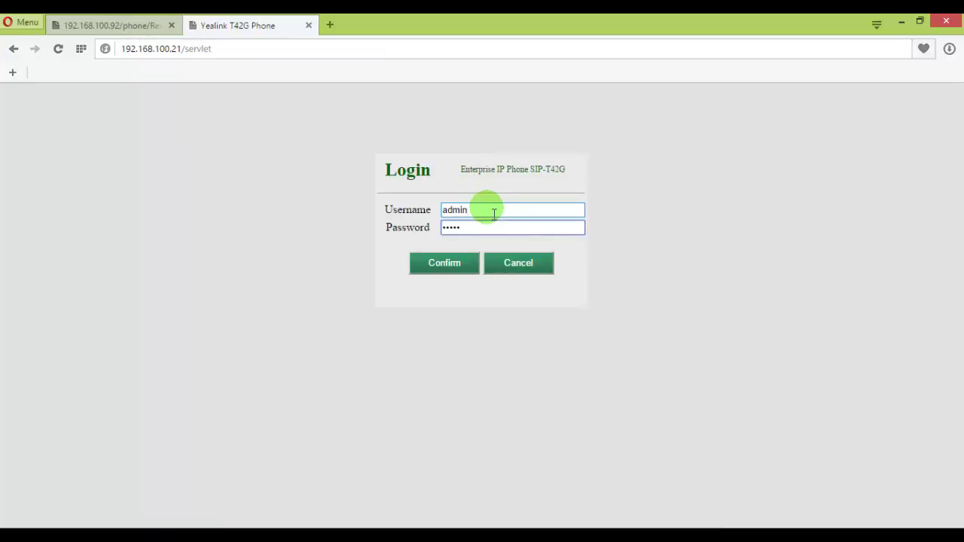
{"action": "left_click", "coordinate": [441, 262]}
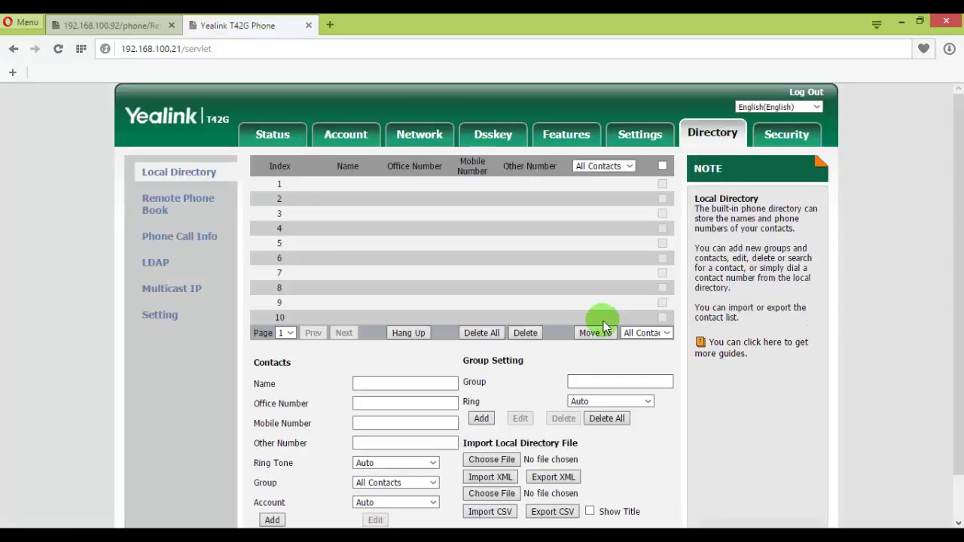
- Open Directory > Remote Phone Book and copy the hosted XML's address from Opera
{"action": "left_click", "coordinate": [174, 205]}
{"action": "left_click", "coordinate": [441, 231]}
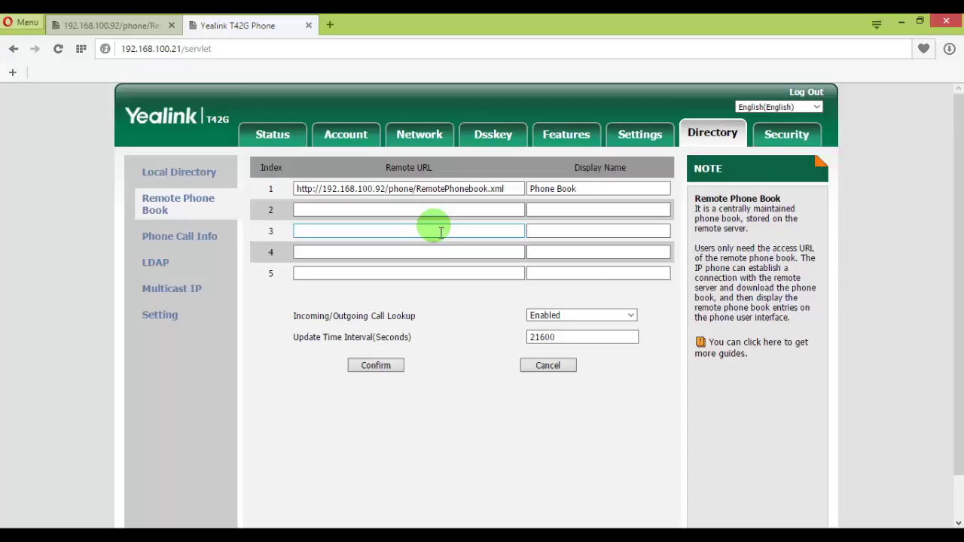
{"action": "left_click", "coordinate": [511, 190]}
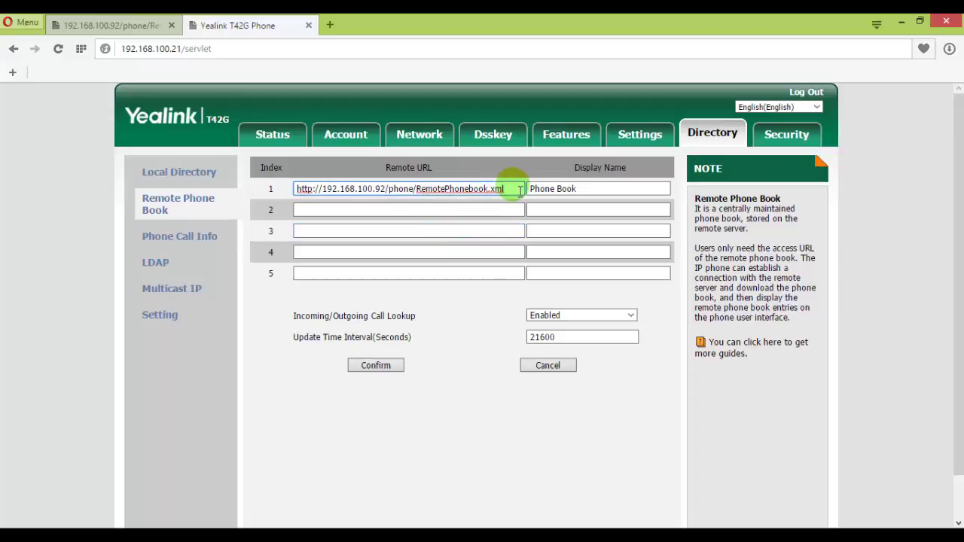
{"action": "left_click_drag", "start_coordinate": [513, 189], "coordinate": [281, 189]}
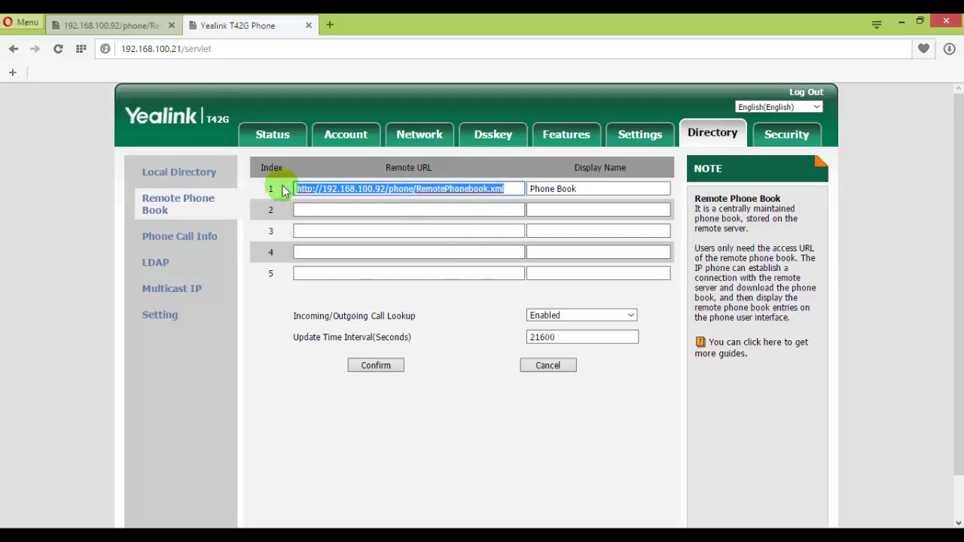
{"action": "left_click", "coordinate": [111, 25]}
{"action": "left_click_drag", "start_coordinate": [335, 55], "coordinate": [126, 48]}
{"action": "left_click", "coordinate": [245, 25]}
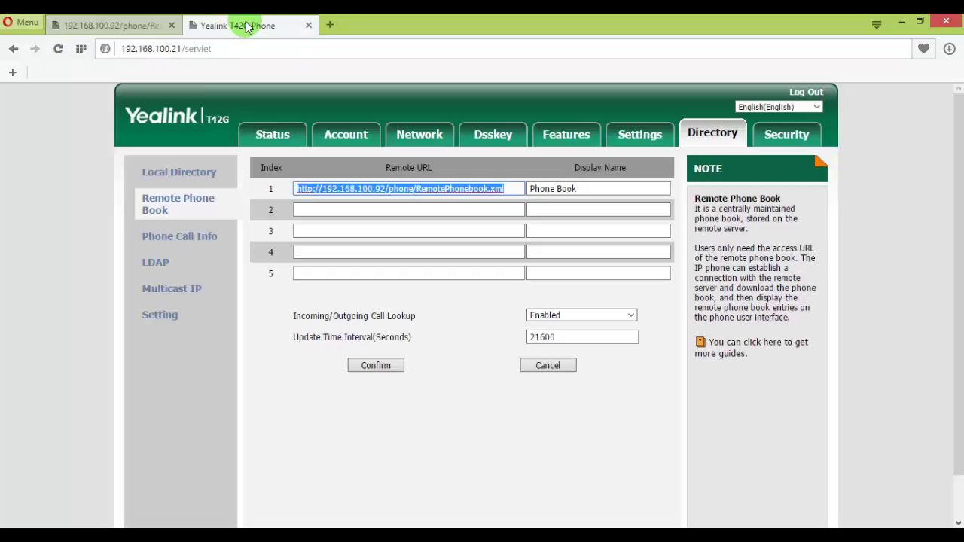
{"action": "left_click", "coordinate": [510, 192]}
{"action": "left_click_drag", "start_coordinate": [513, 195], "coordinate": [267, 204]}
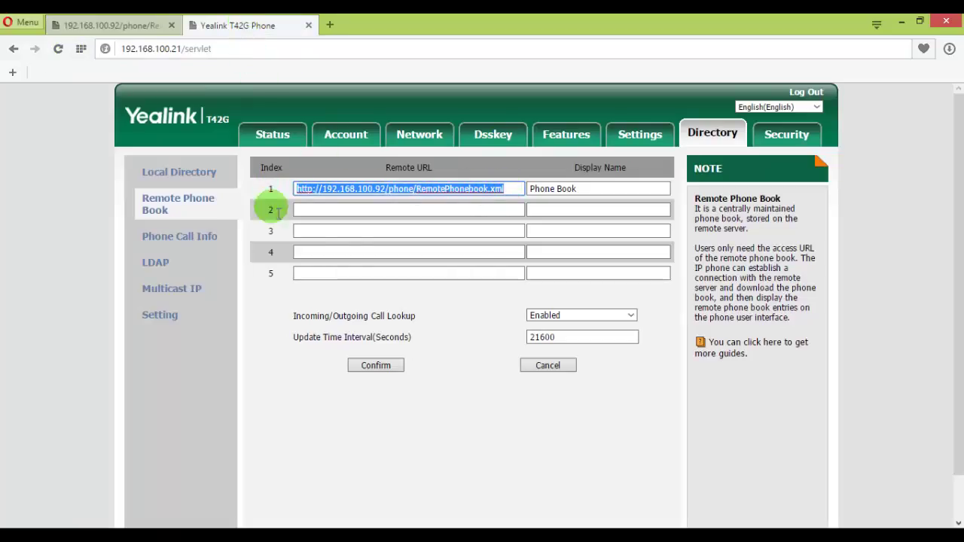
{"action": "left_click", "coordinate": [583, 190]}
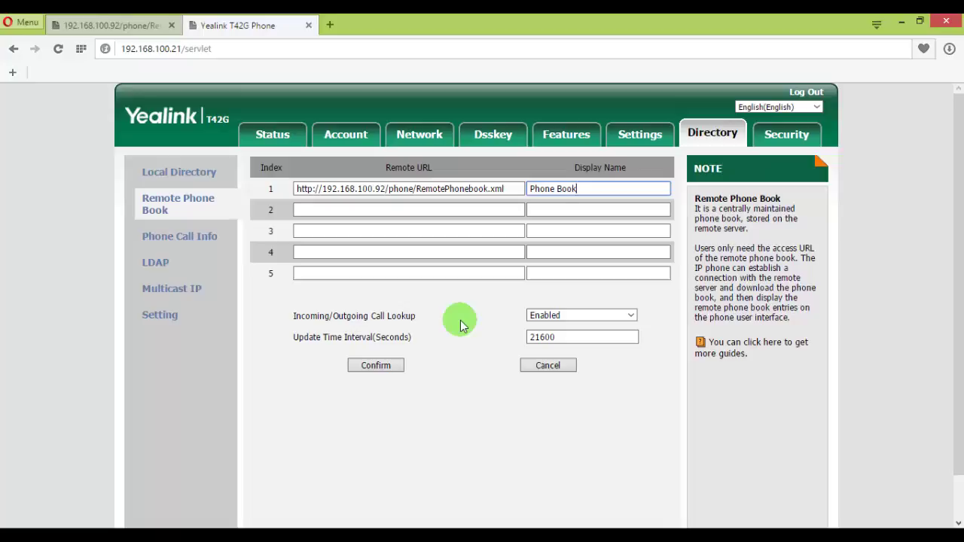
{"action": "left_click", "coordinate": [400, 362]}
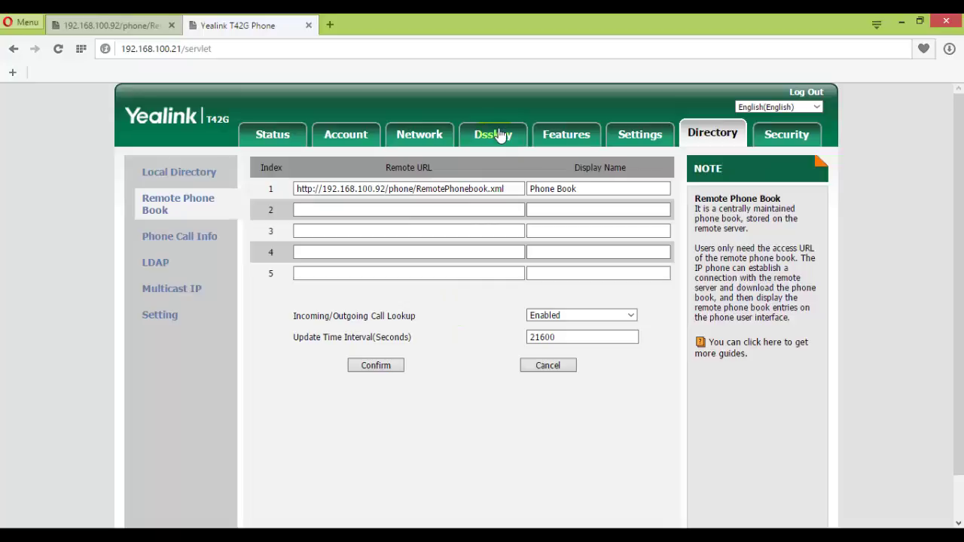
- Under Dsskey > Programable Key, set SoftKey 2 to XML Phonebook and confirm
{"action": "left_click", "coordinate": [487, 227]}
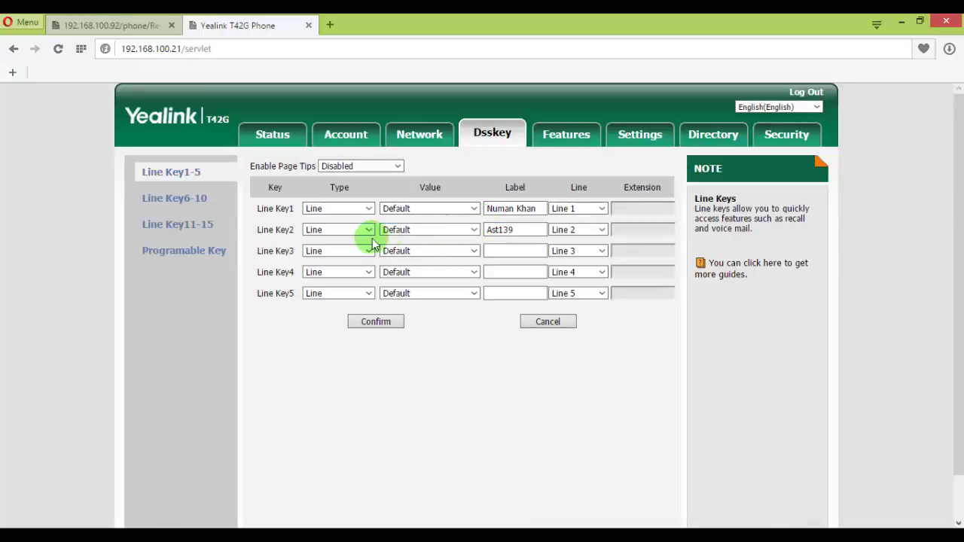
{"action": "left_click", "coordinate": [189, 251]}
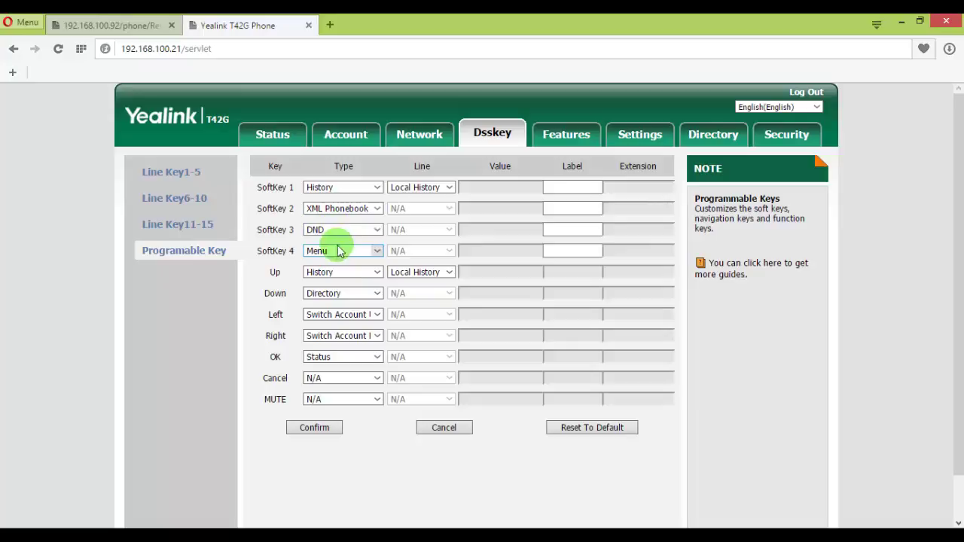
{"action": "left_click", "coordinate": [339, 215]}
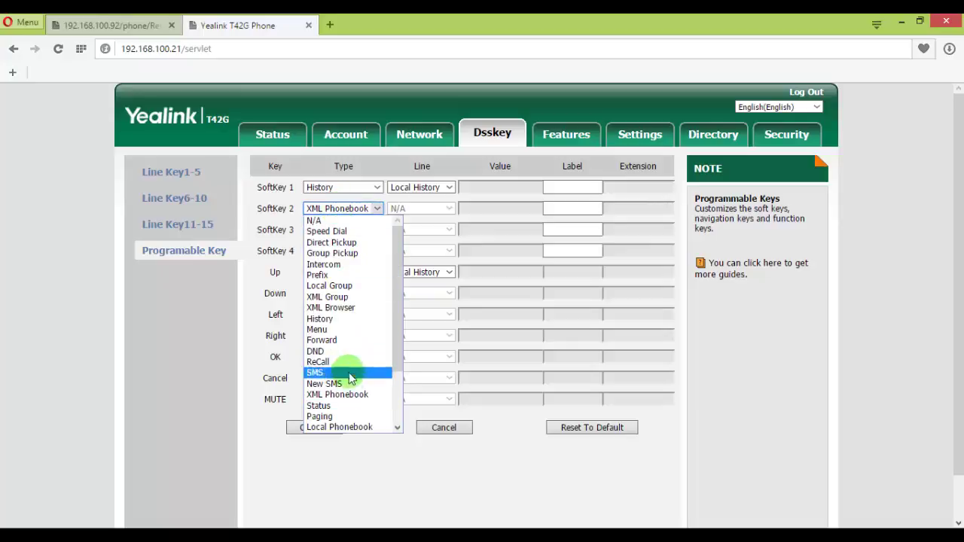
{"action": "left_click", "coordinate": [348, 396]}
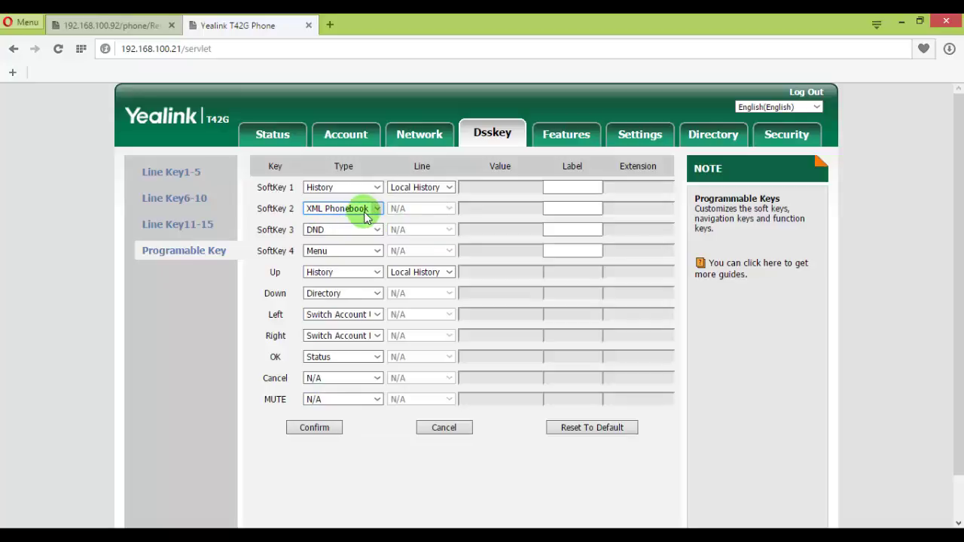
{"action": "left_click", "coordinate": [326, 432]}
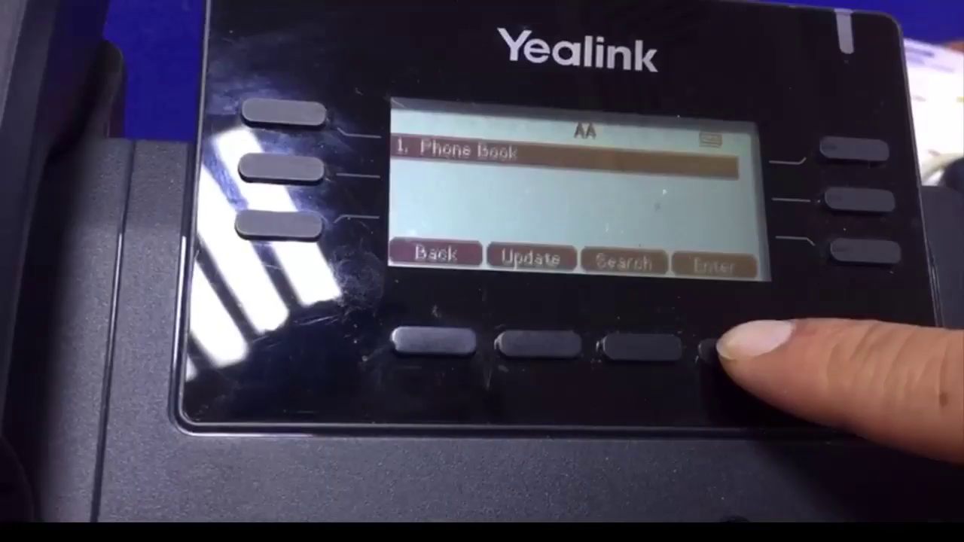
- On the phone, open Phone Book > Support, view the first contact's details, then go back
{"action": "left_click", "coordinate": [725, 345]}
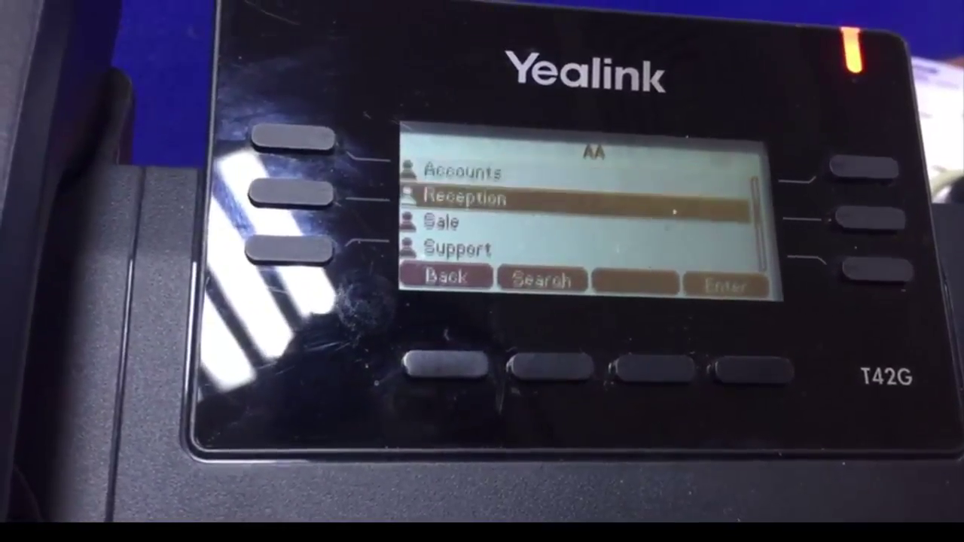
{"action": "left_click", "coordinate": [444, 221]}
{"action": "left_click", "coordinate": [756, 368]}
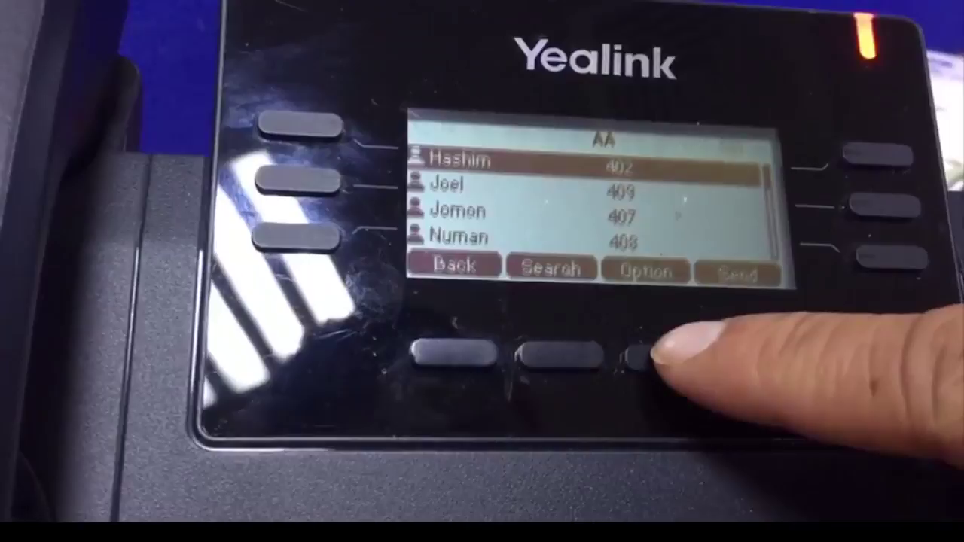
{"action": "left_click", "coordinate": [648, 354]}
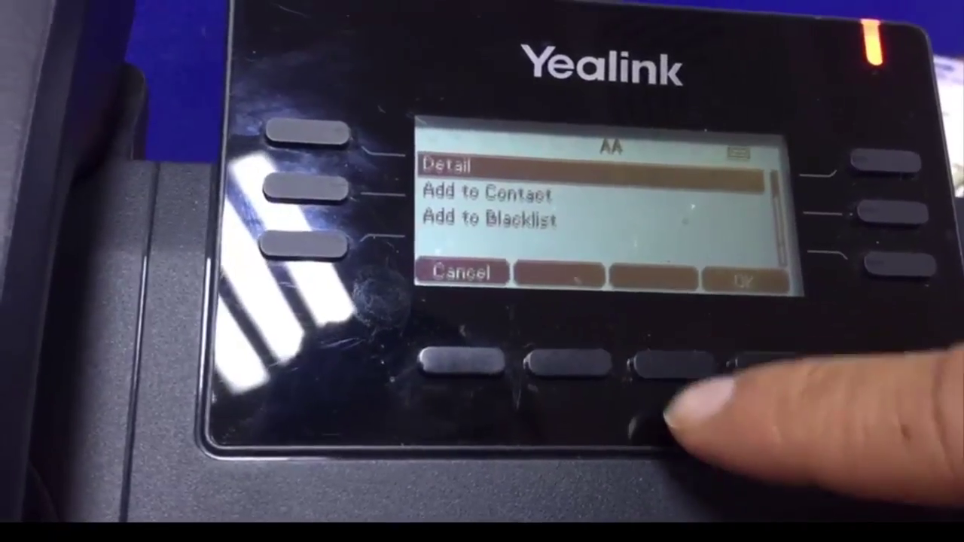
{"action": "left_click", "coordinate": [742, 361]}
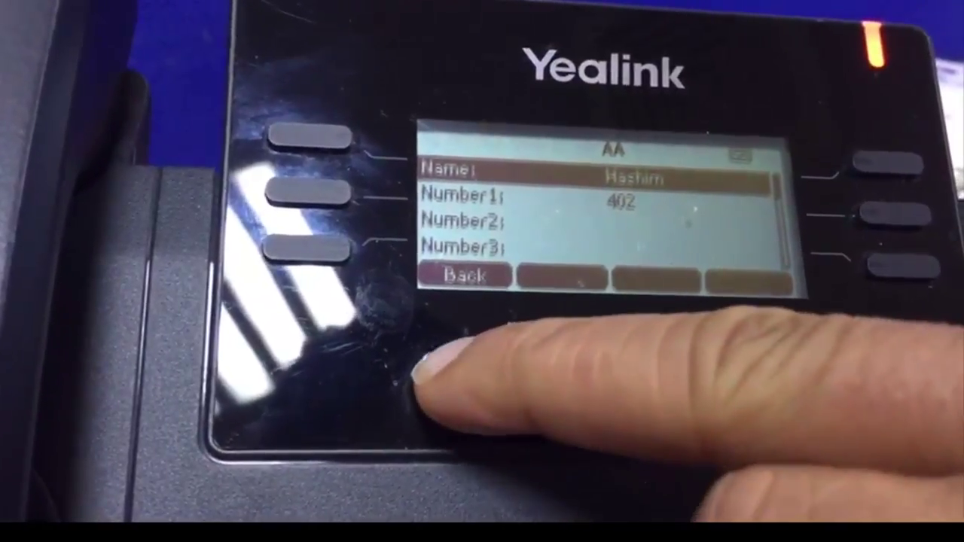
{"action": "left_click", "coordinate": [469, 365]}
{"action": "key", "text": "Up"}
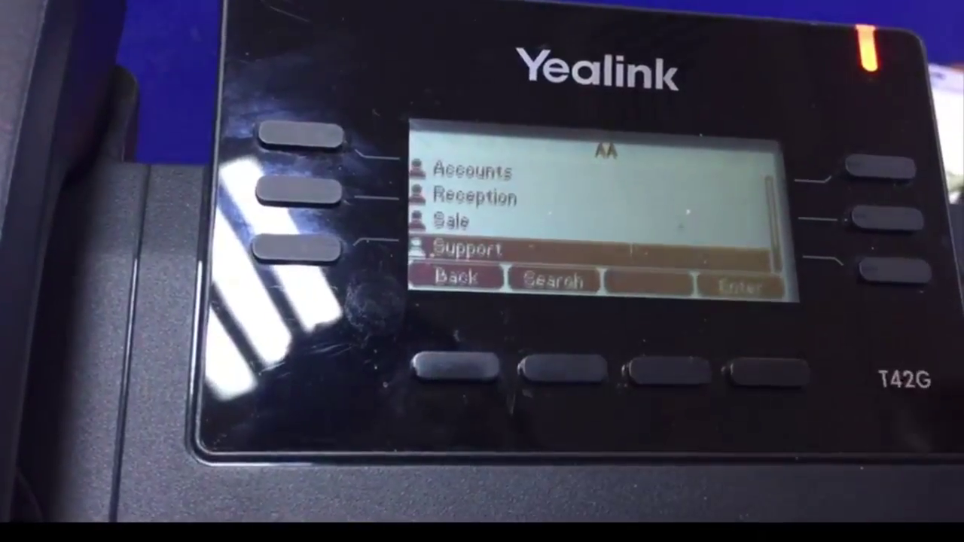
- Open the Sale department, scroll to its last contact, then back out to Phone Book
{"action": "key", "text": "Up"}
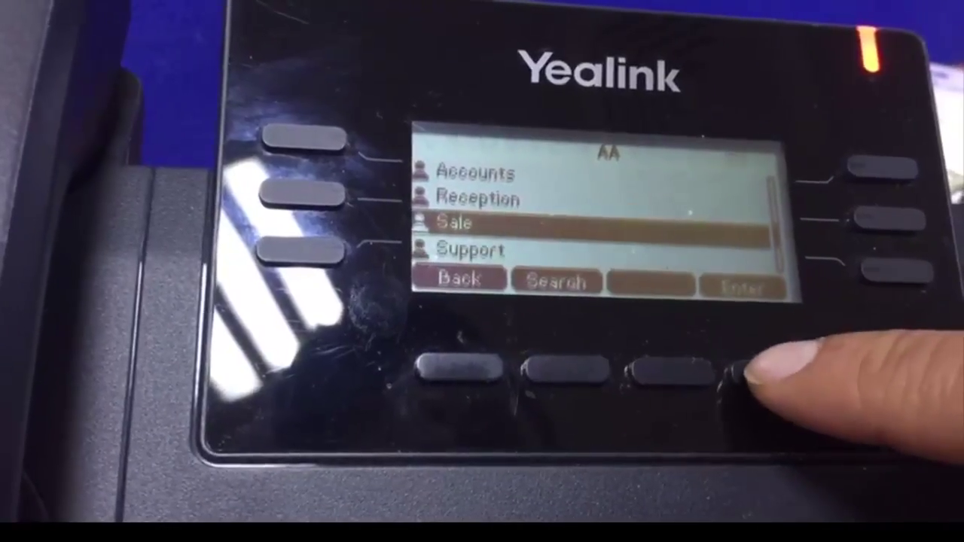
{"action": "left_click", "coordinate": [765, 369]}
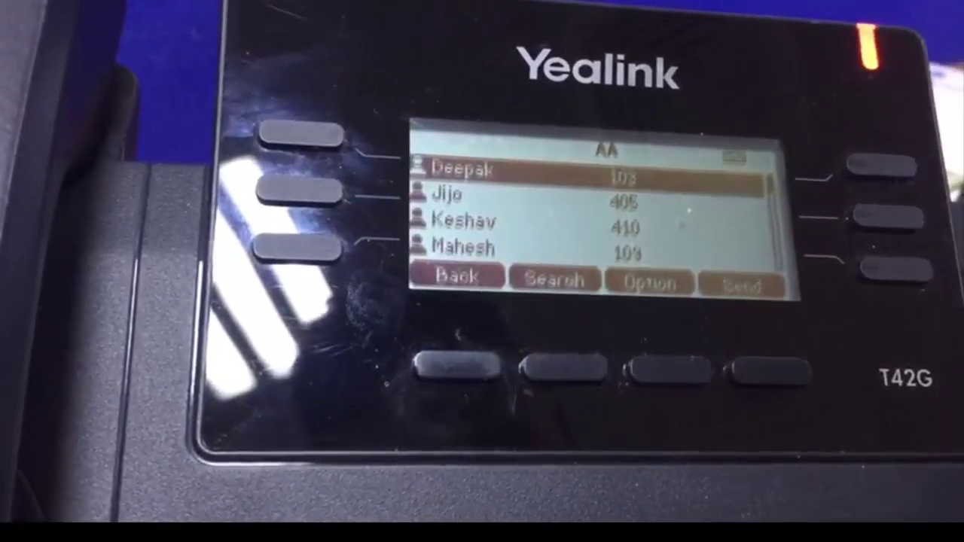
{"action": "key", "text": "Down"}
{"action": "key", "text": "Down"}
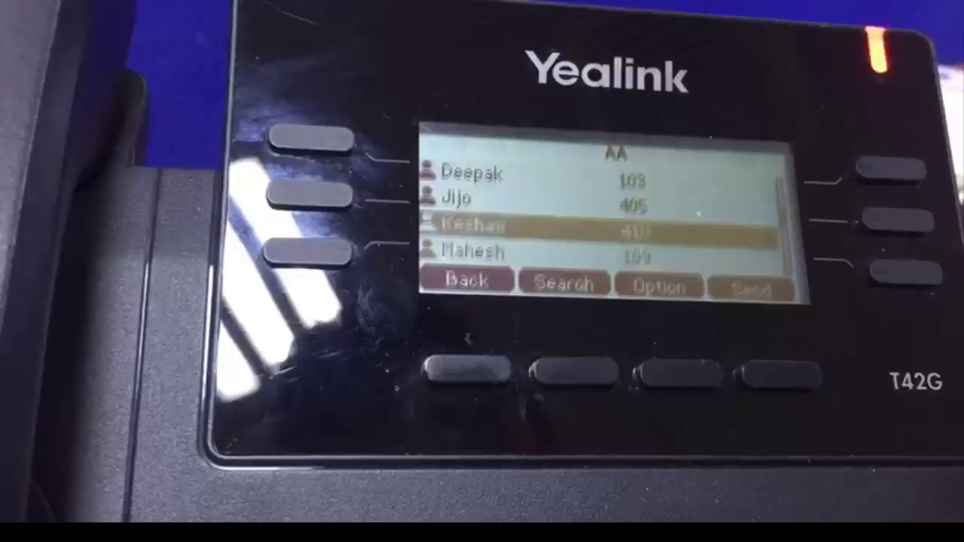
{"action": "key", "text": "Down"}
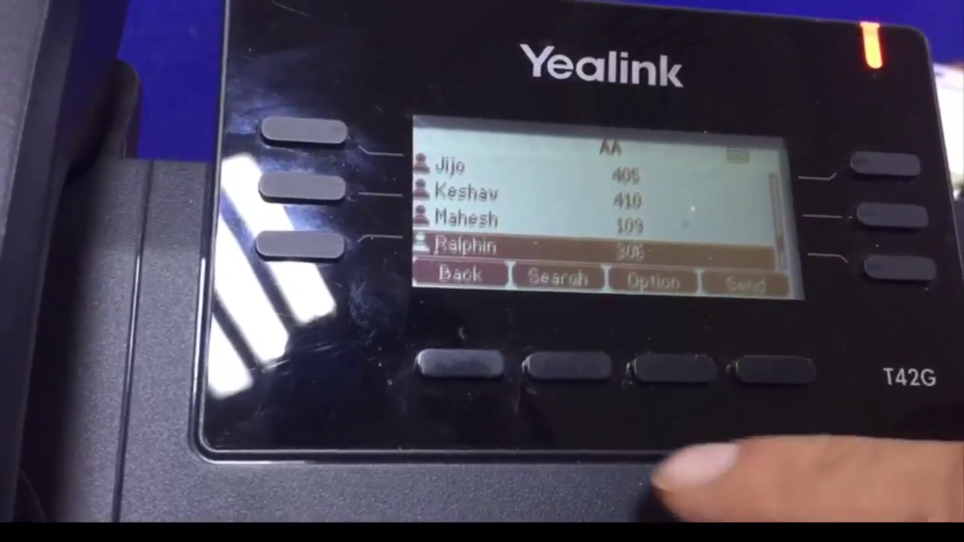
{"action": "left_click", "coordinate": [463, 361]}
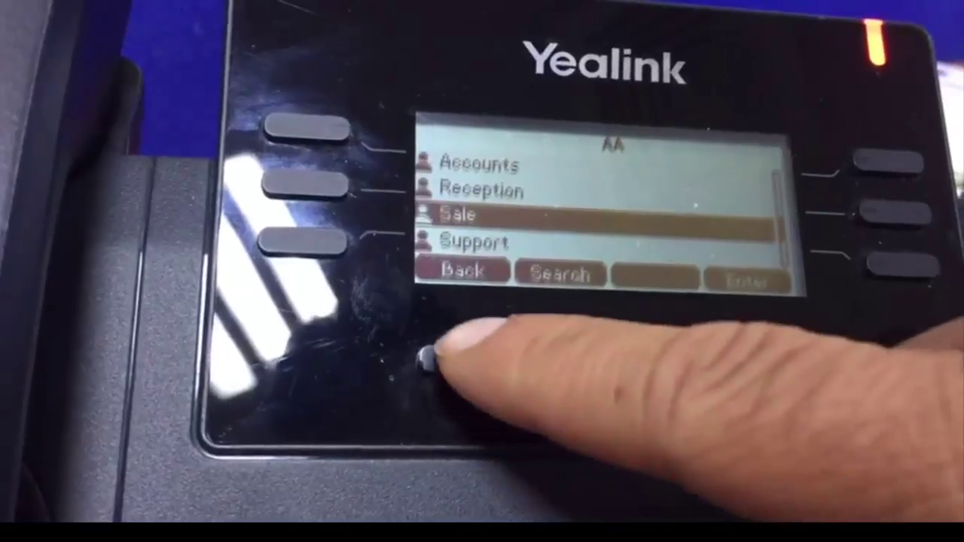
{"action": "left_click", "coordinate": [464, 362]}
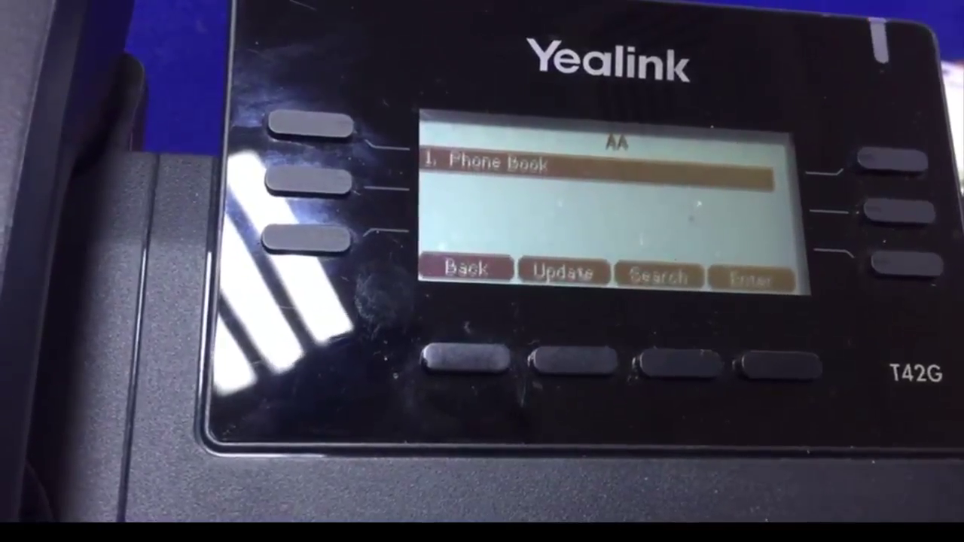